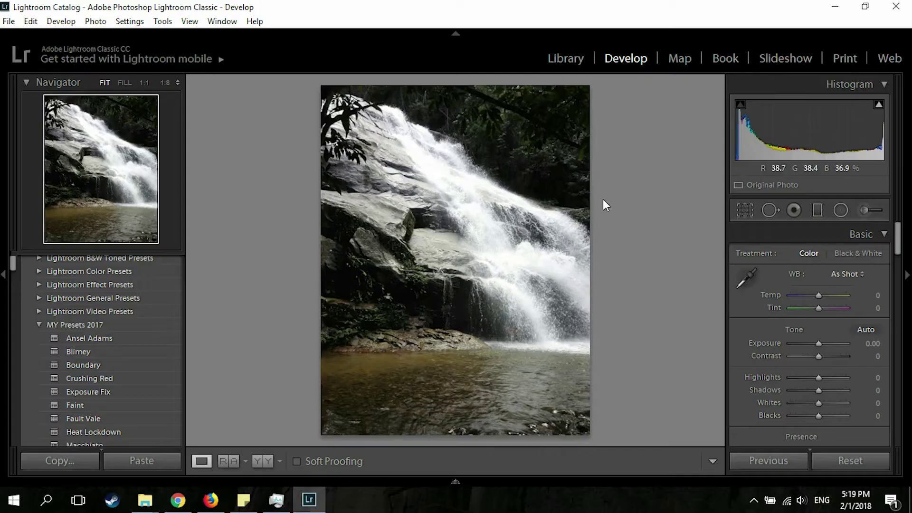
Try several MY Presets 2017 presets on the waterfall photo, including Mountains and Ansel Adams, and reset all adjustments
scroll(82, 332, "down", 2)
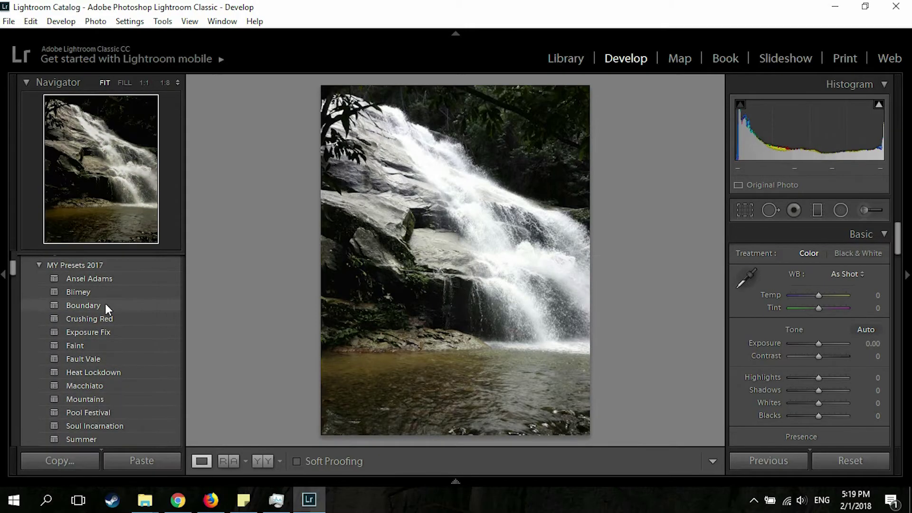
left_click(83, 305)
left_click(116, 280)
scroll(119, 342, "down", 2)
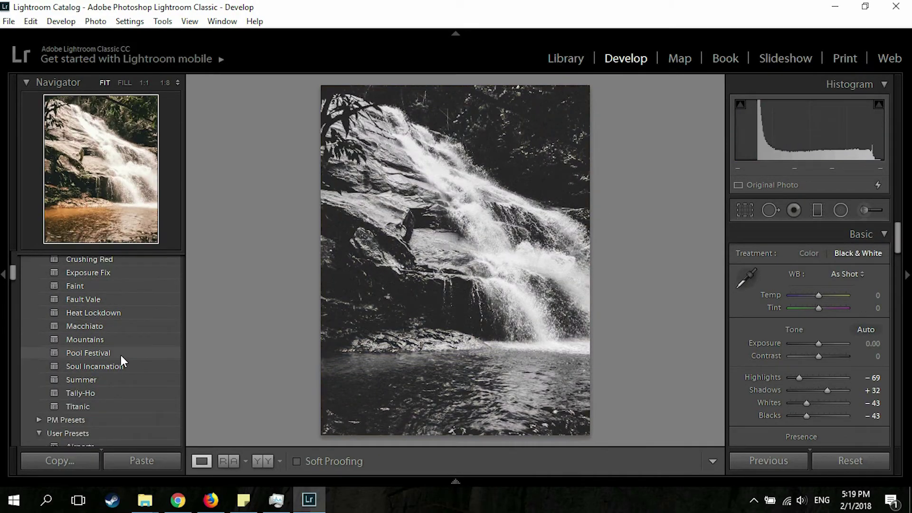
left_click(122, 377)
scroll(121, 378, "up", 2)
left_click(113, 400)
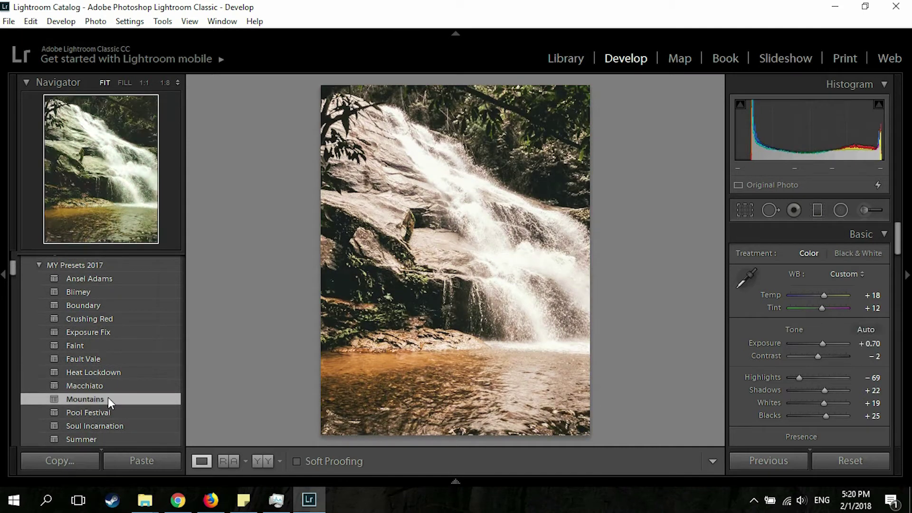
left_click(112, 306)
left_click(126, 290)
left_click(134, 281)
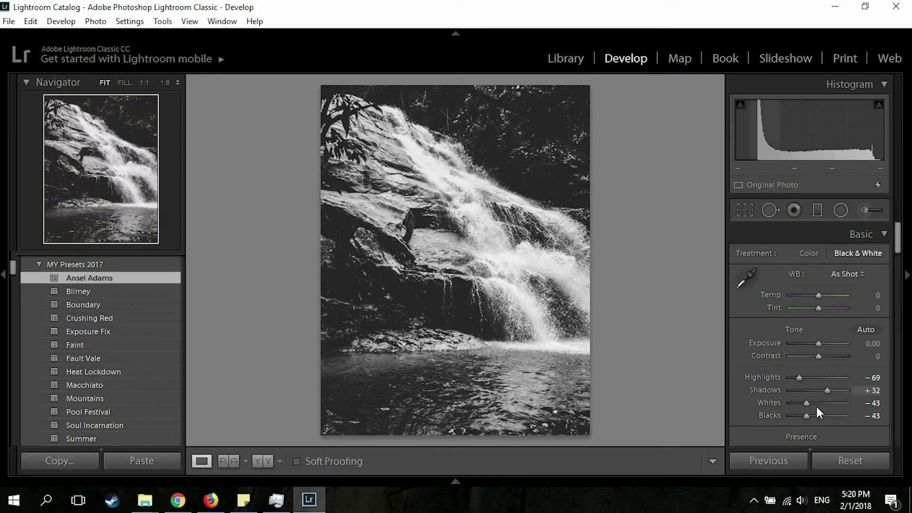
left_click(877, 460)
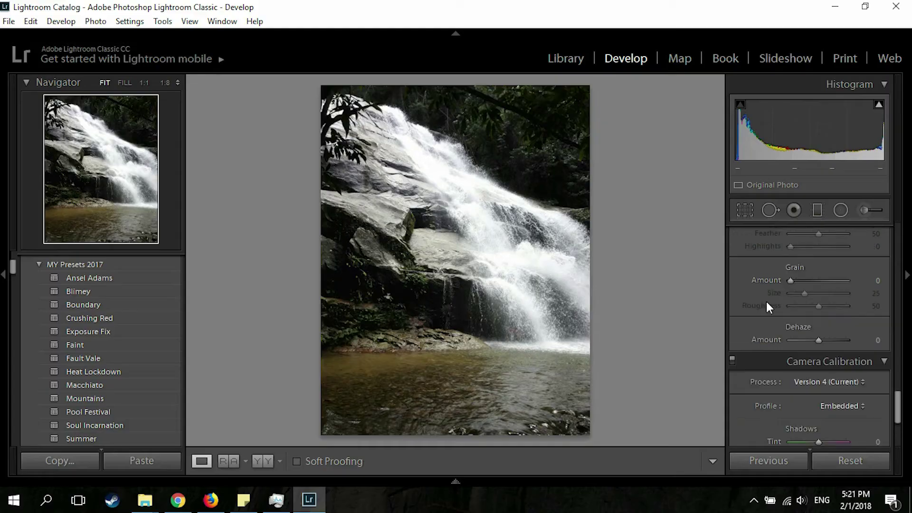
Raise the black point of the RGB tone curve to about 15% to fade the darkest tones
scroll(765, 301, "up", 6)
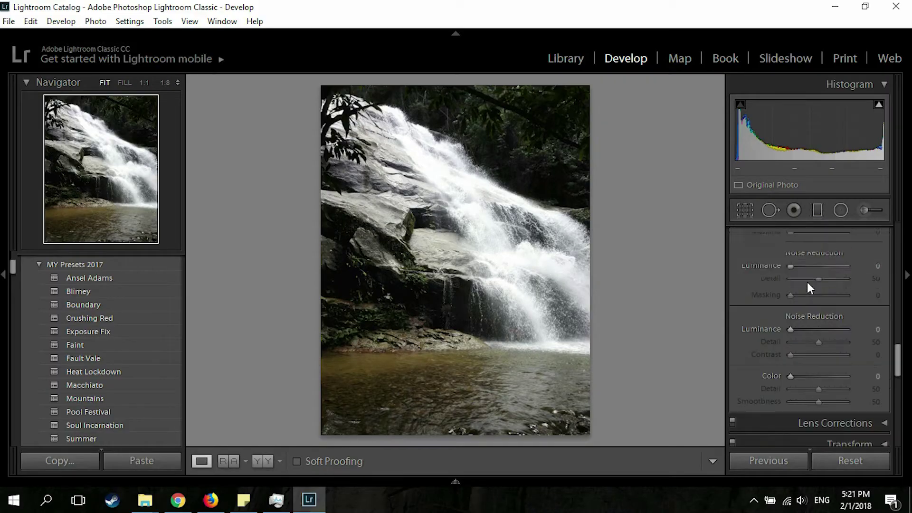
scroll(807, 288, "up", 6)
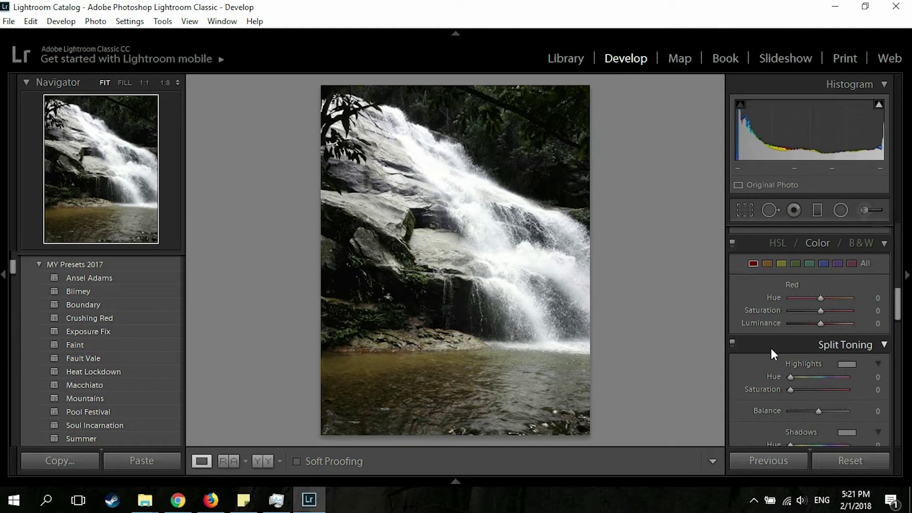
scroll(769, 346, "up", 4)
left_click_drag(755, 366, 753, 354)
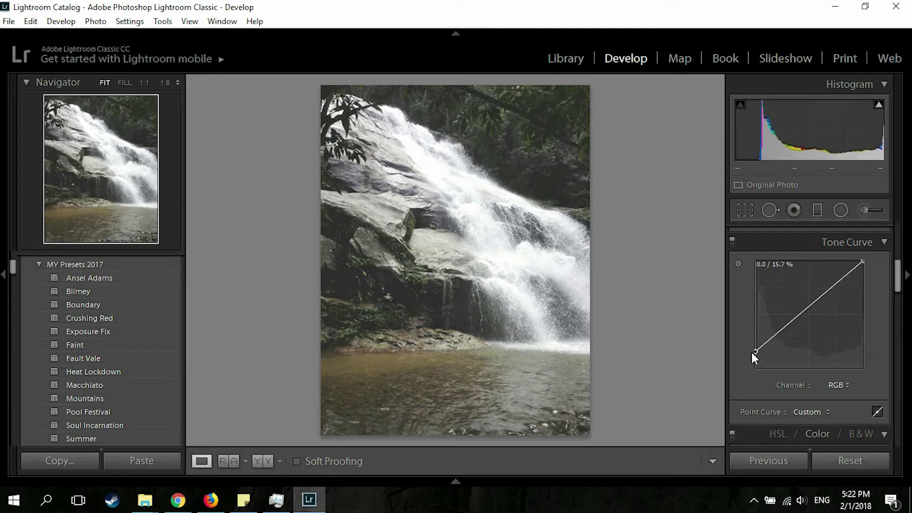
left_click_drag(751, 352, 755, 353)
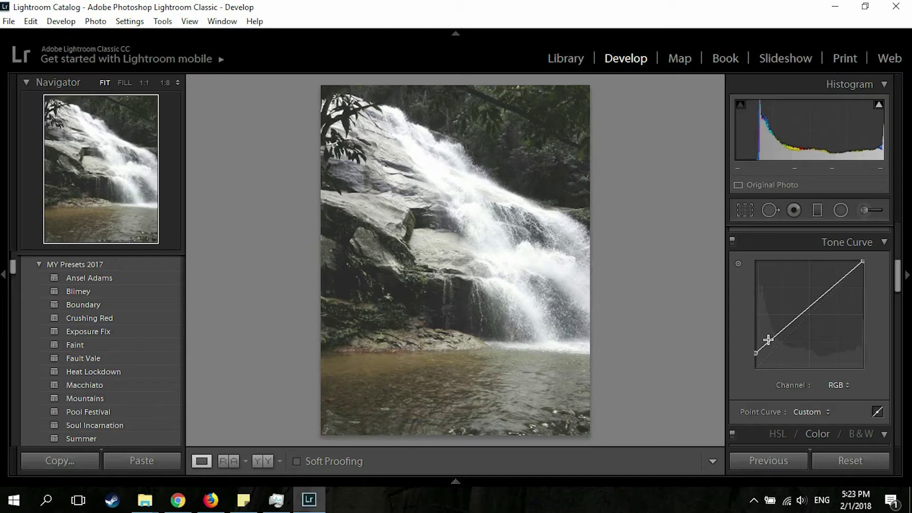
Add points along the RGB tone curve for a gentle S-shape with deeper shadows and brighter highlights, and compare with the original
left_click_drag(768, 340, 766, 349)
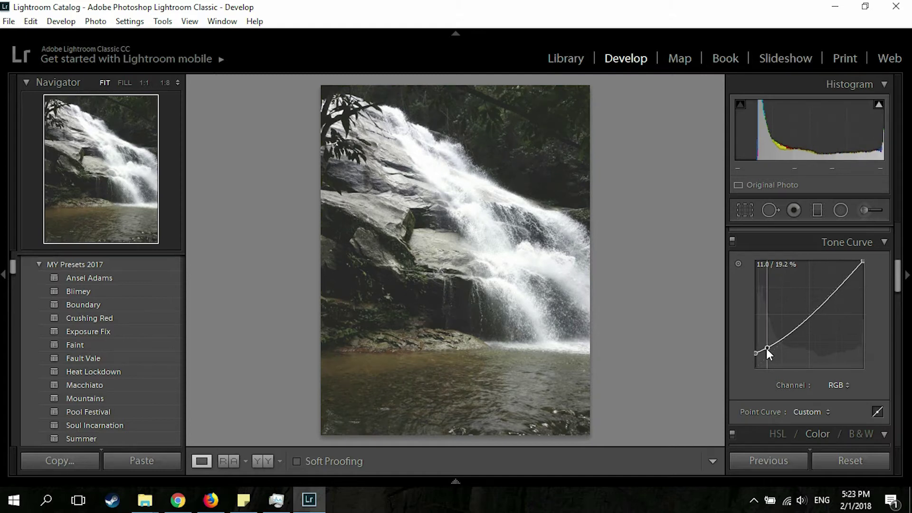
left_click_drag(765, 348, 766, 349)
left_click_drag(792, 336, 860, 260)
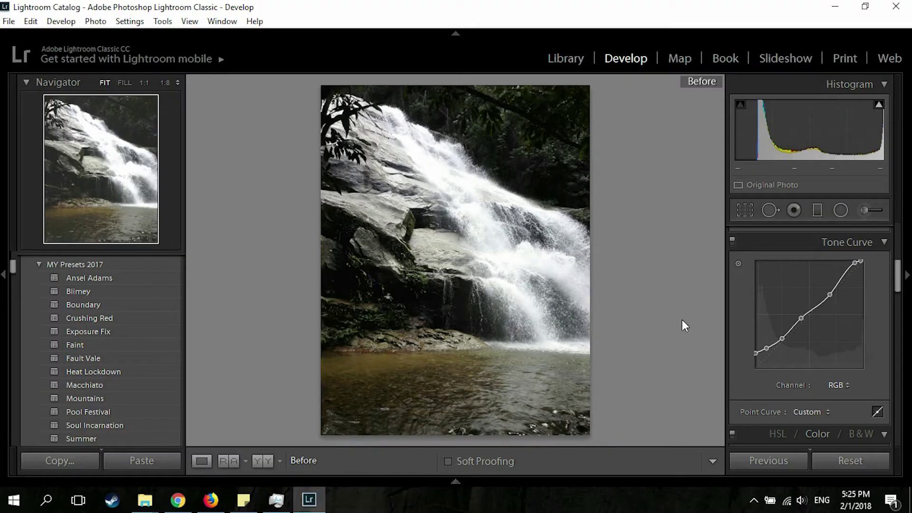
key("backslash")
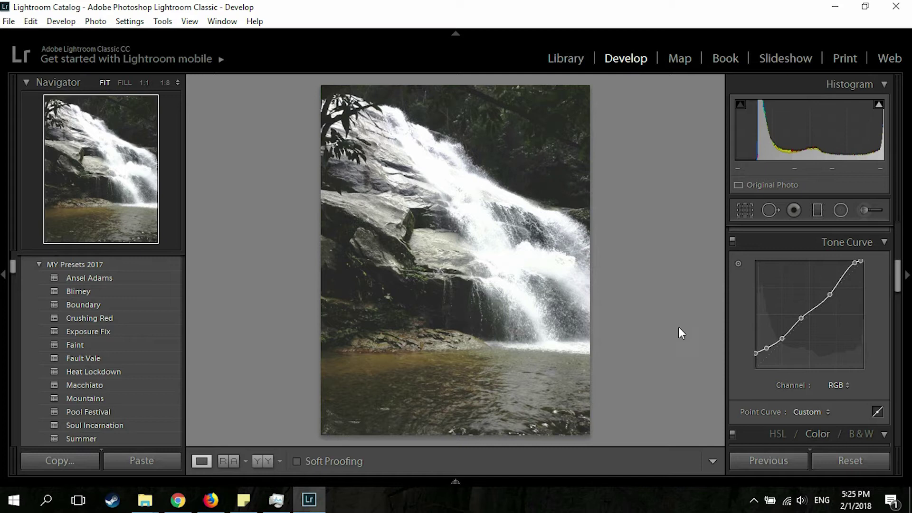
Adjust the white balance to Temp +7 and Tint +29
scroll(735, 351, "up", 5)
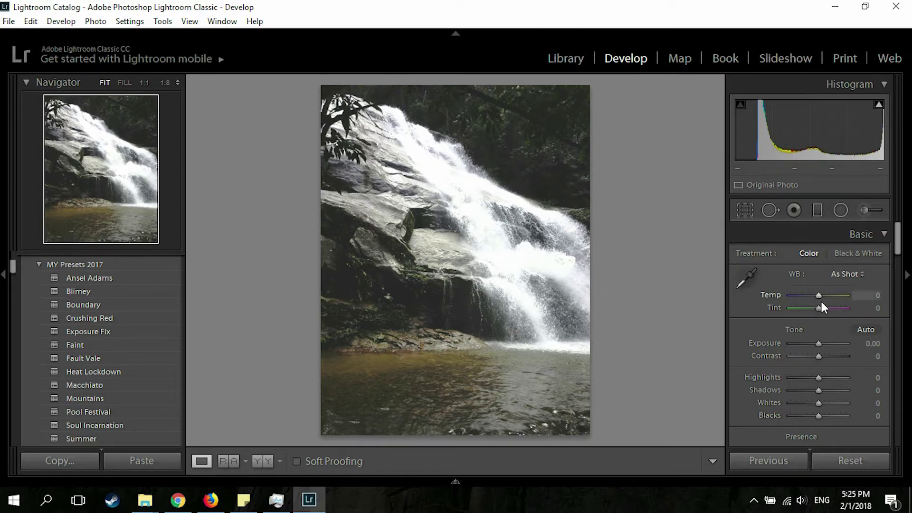
left_click_drag(819, 296, 821, 294)
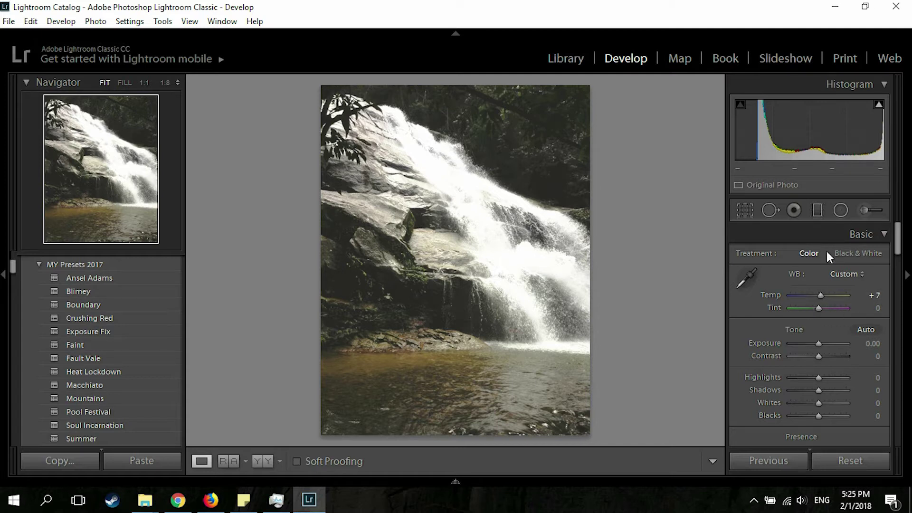
left_click_drag(817, 309, 823, 311)
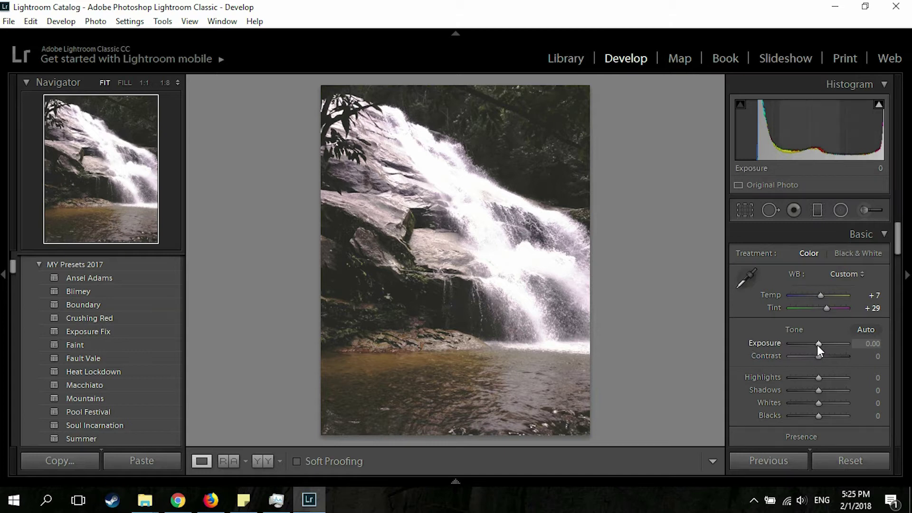
Set Exposure to +0.10 and Contrast to +55
left_click_drag(817, 346, 818, 344)
left_click(869, 343)
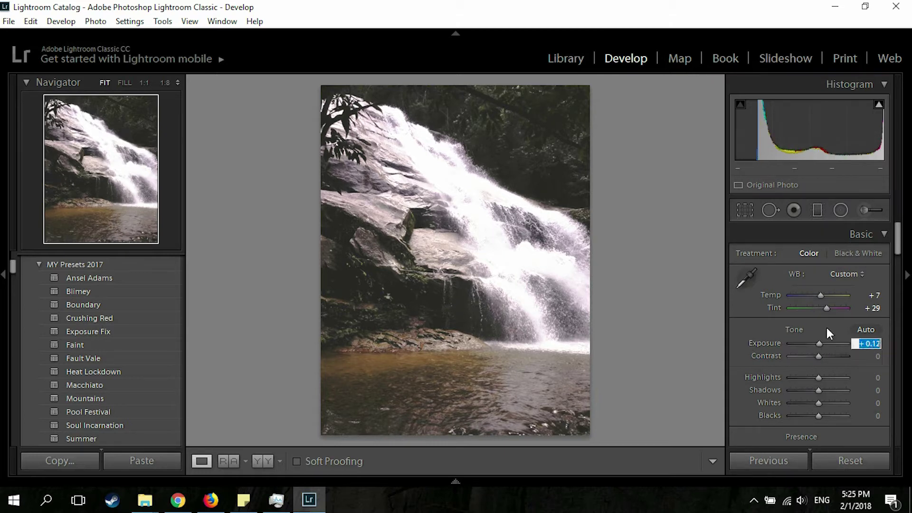
type("+")
key("Return")
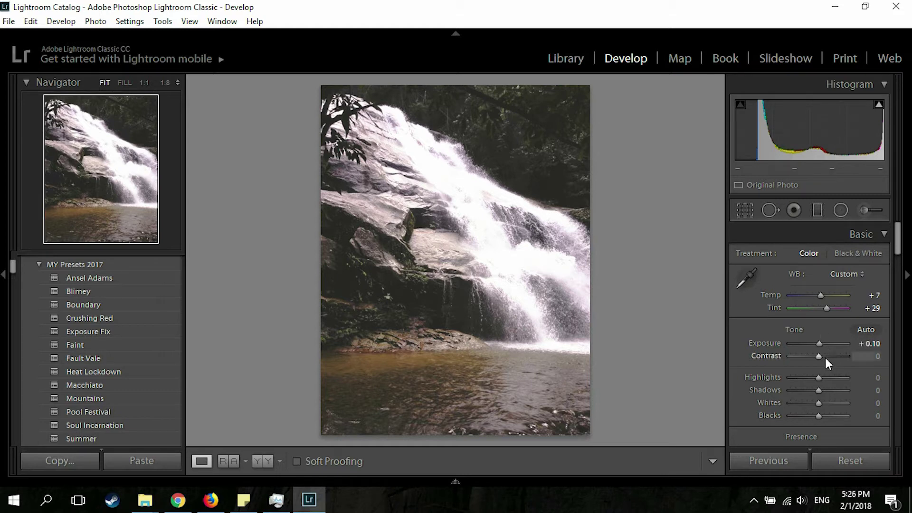
left_click_drag(817, 355, 832, 357)
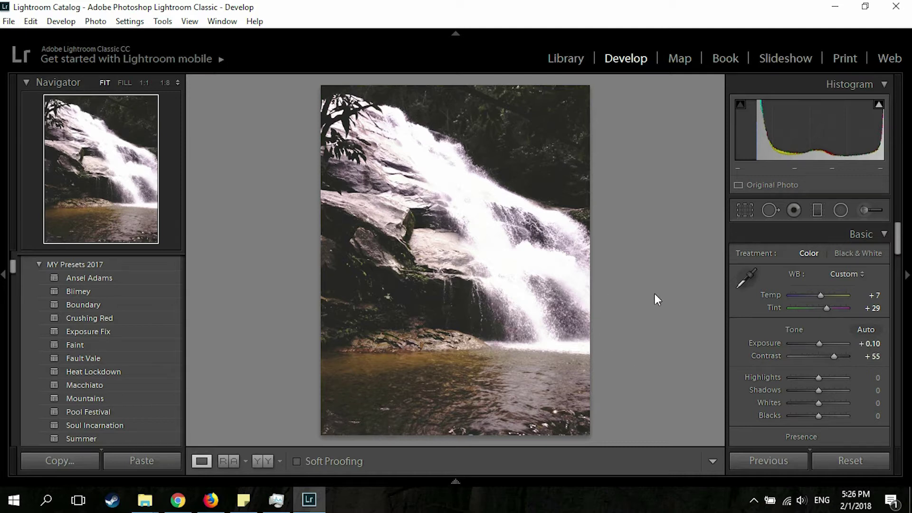
Set Highlights to −95, Shadows to +67 and Whites to −79
left_click_drag(811, 380, 729, 377)
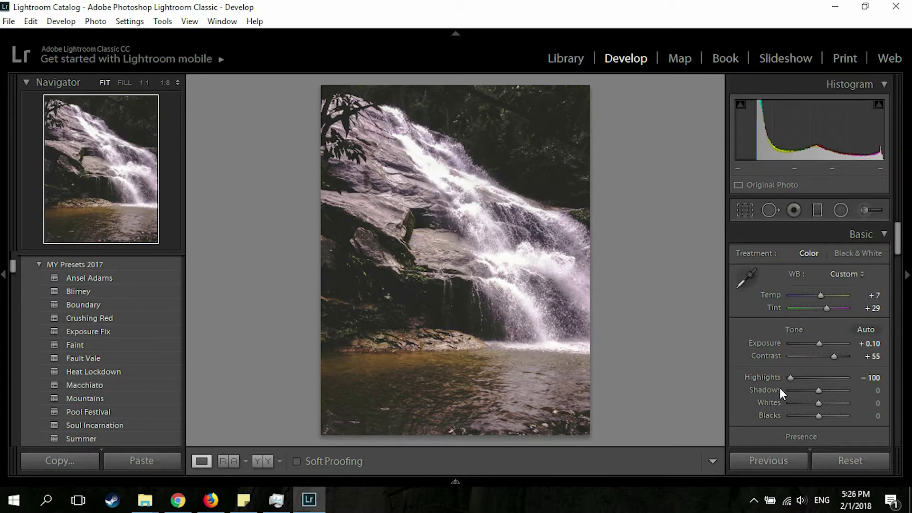
left_click_drag(791, 378, 793, 379)
left_click_drag(819, 387, 837, 386)
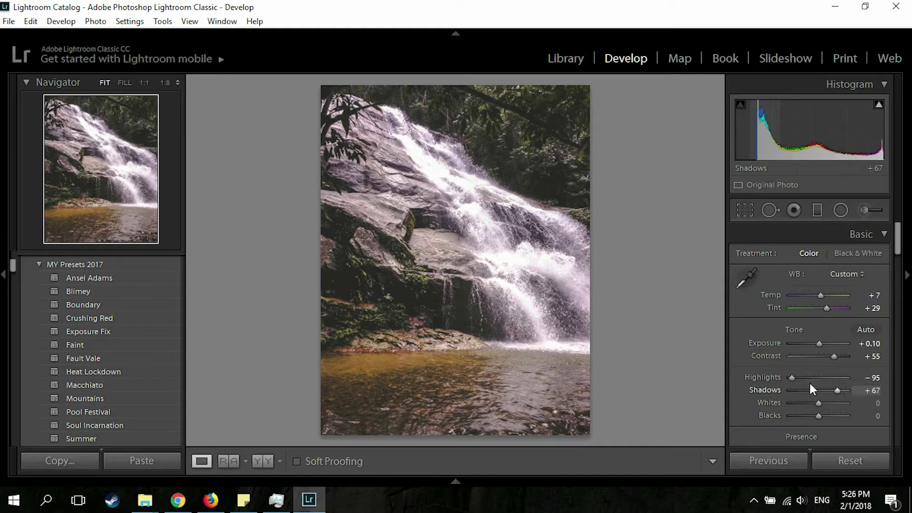
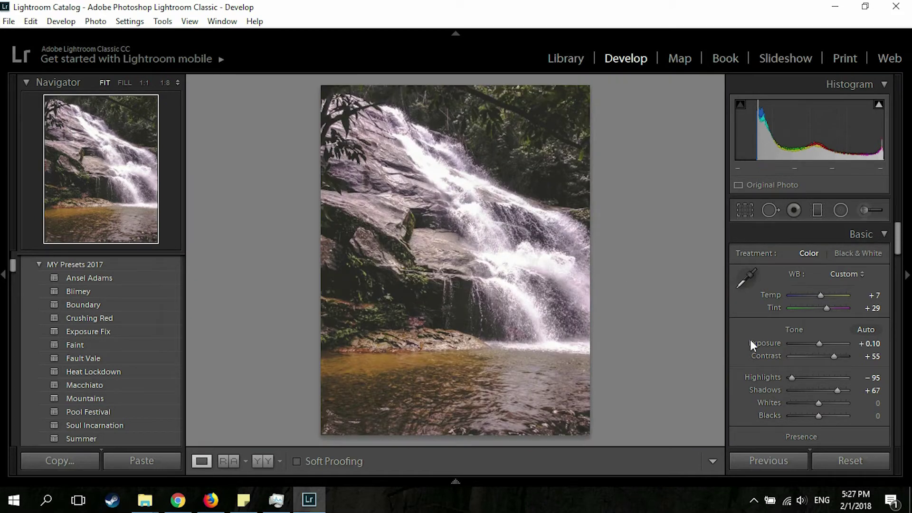
left_click_drag(817, 403, 796, 402)
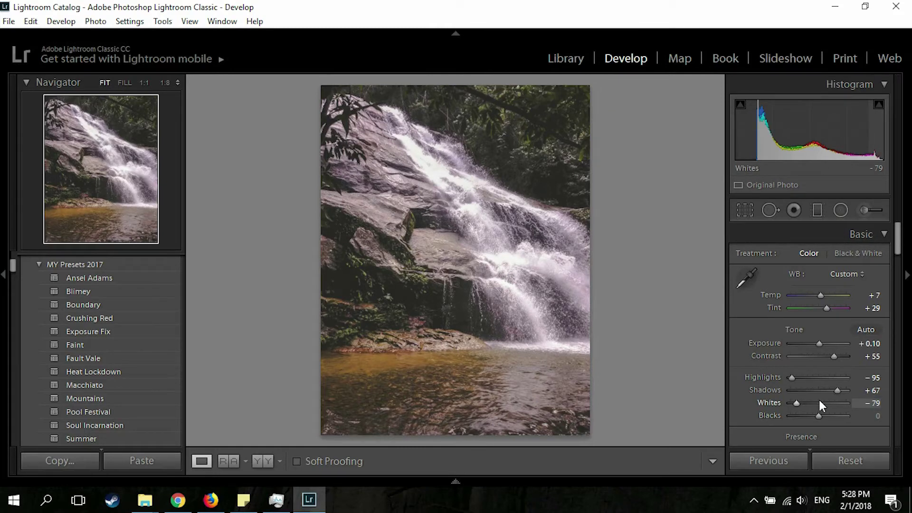
Set Blacks to −9 and compare the edited photo with its original version
left_click_drag(818, 415, 779, 423)
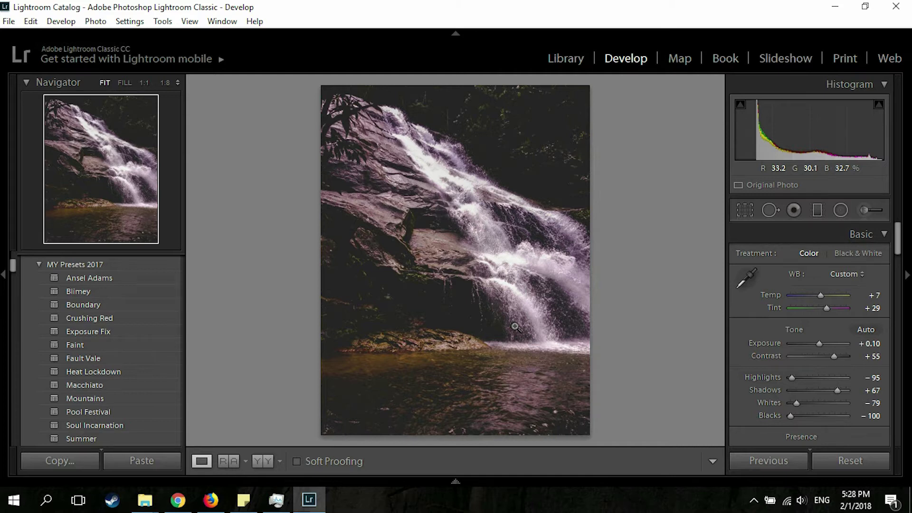
left_click_drag(792, 416, 817, 418)
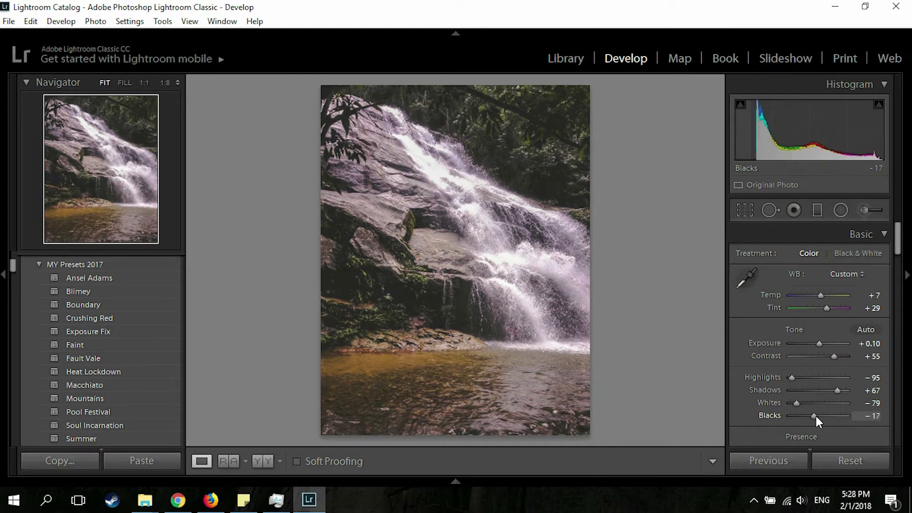
left_click_drag(816, 416, 818, 414)
type("-9")
key("Return")
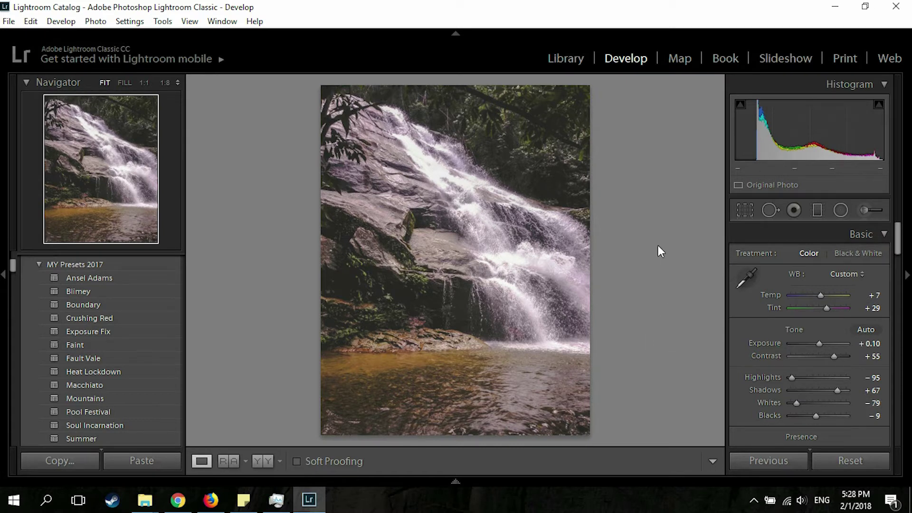
key("backslash")
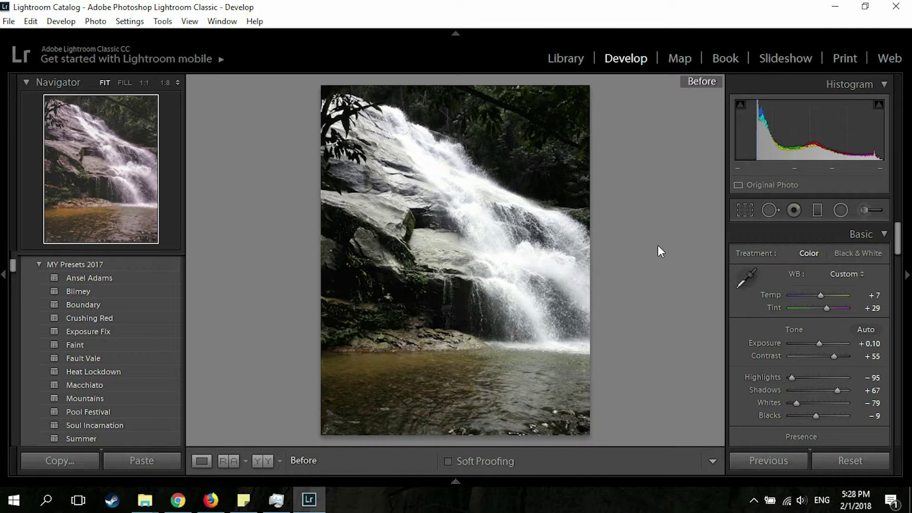
key("backslash")
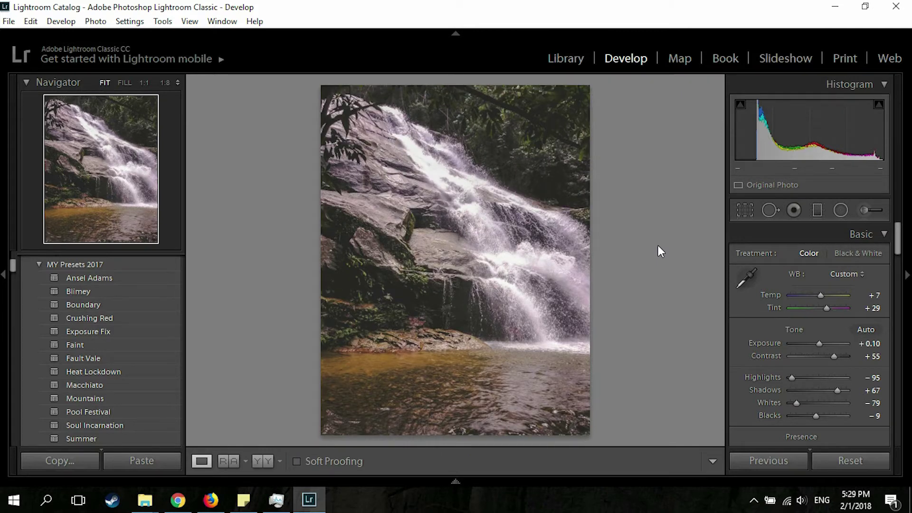
Set Clarity to +52 and Vibrance to +17, and try out a Saturation adjustment
scroll(754, 367, "down", 3)
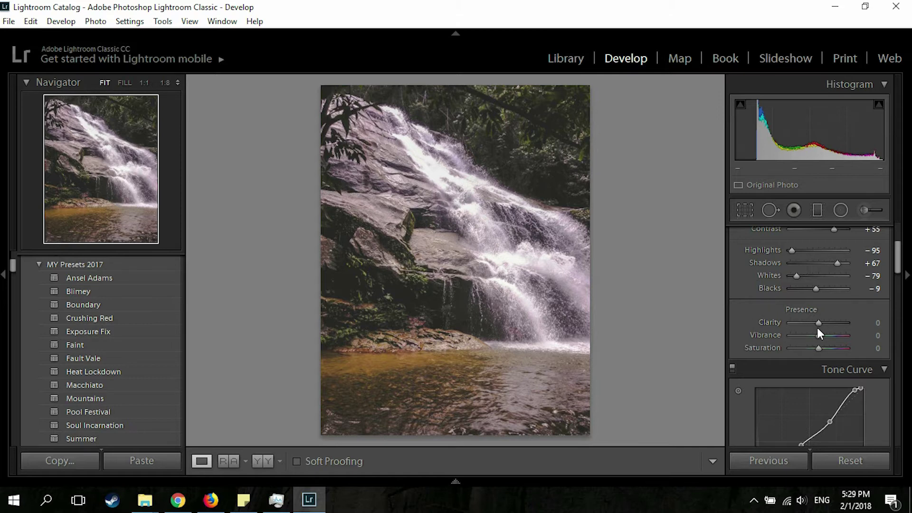
mouse_move(818, 323)
left_mouse_down()
mouse_move(831, 322)
mouse_move(789, 324)
mouse_move(849, 320)
mouse_move(770, 334)
mouse_move(822, 339)
mouse_move(839, 325)
mouse_move(827, 327)
left_mouse_up()
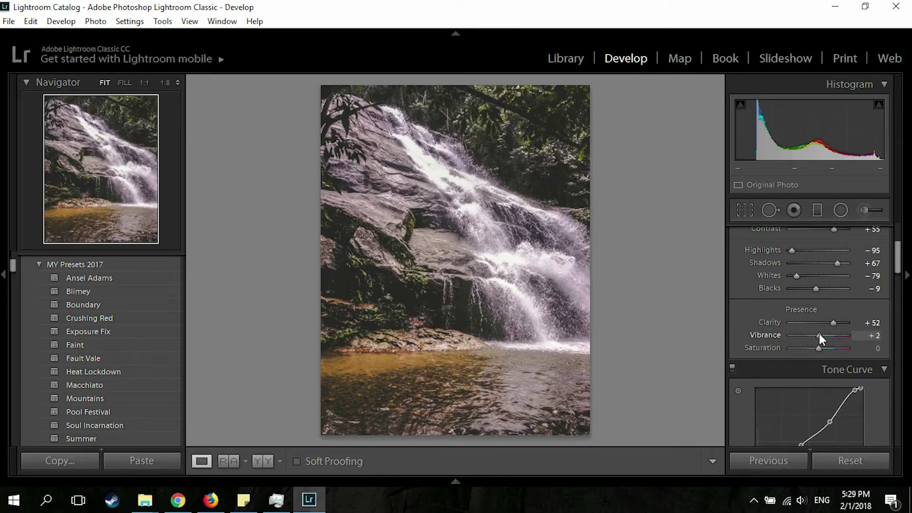
left_click_drag(819, 334, 818, 334)
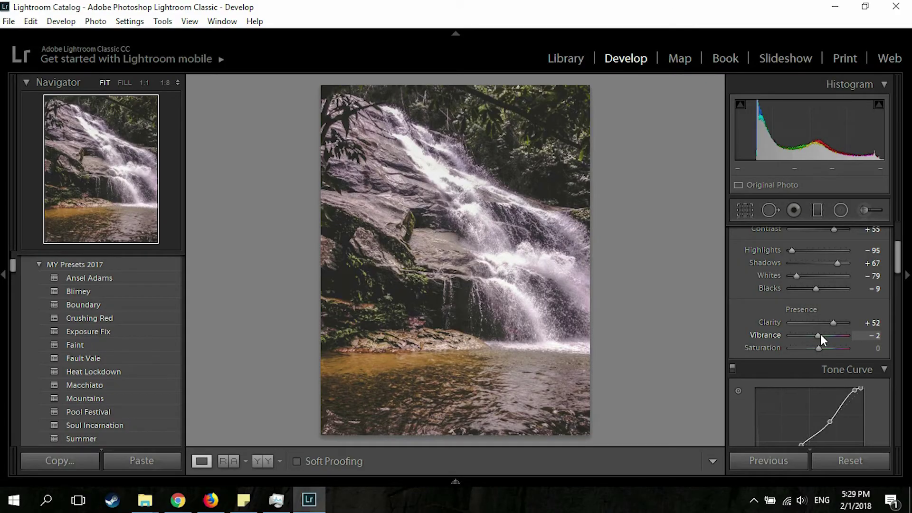
mouse_move(822, 338)
left_mouse_down()
mouse_move(828, 333)
mouse_move(813, 333)
mouse_move(830, 351)
mouse_move(804, 338)
mouse_move(818, 338)
left_mouse_up()
double_click(827, 349)
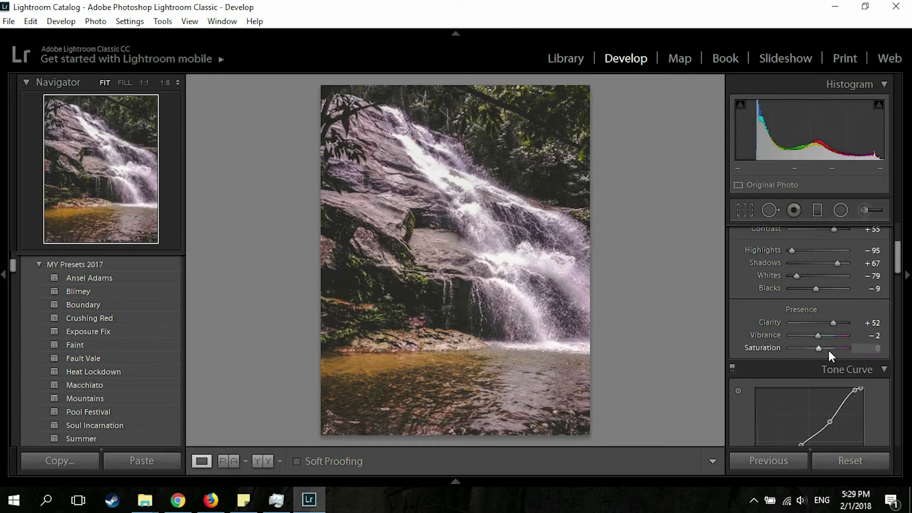
left_click_drag(819, 337, 821, 342)
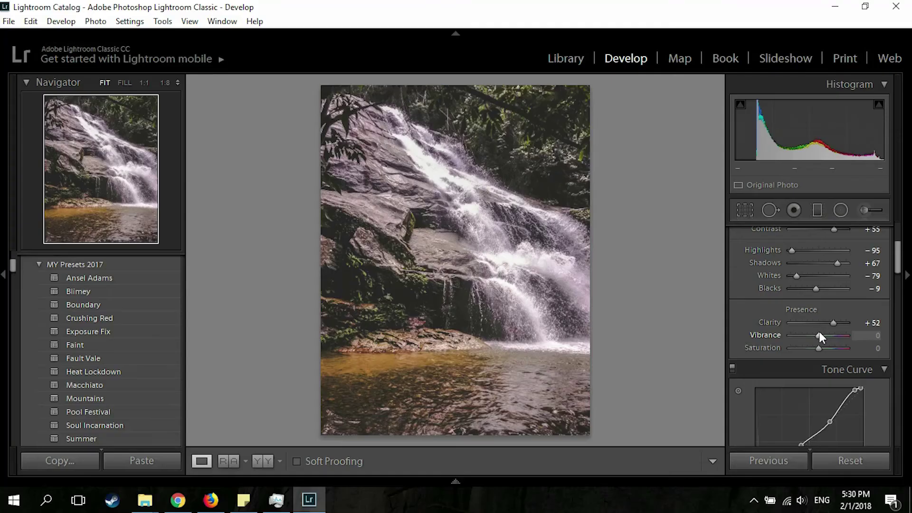
left_click_drag(815, 335, 824, 336)
left_click_drag(826, 333, 822, 333)
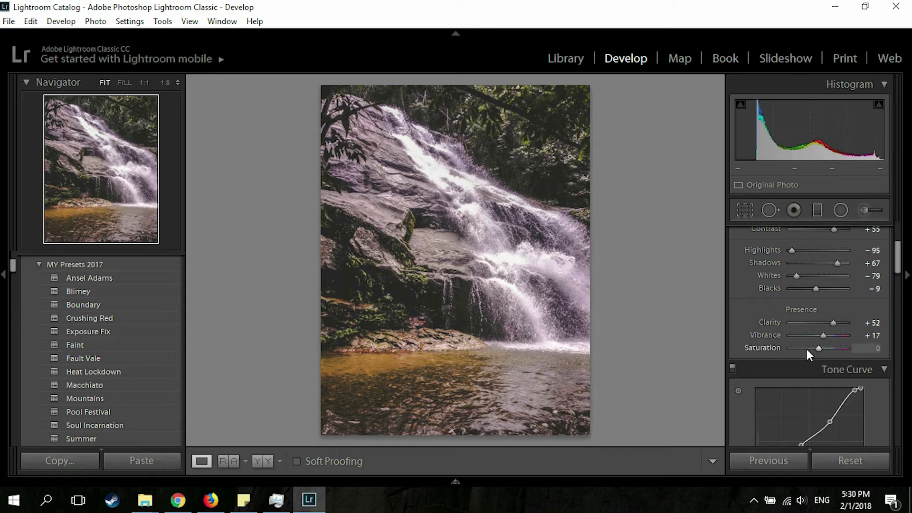
left_click_drag(818, 350, 825, 349)
double_click(824, 349)
In the per-color adjustments, set the red Hue to −13, Saturation to +2 and Luminance to +56
scroll(742, 309, "down", 8)
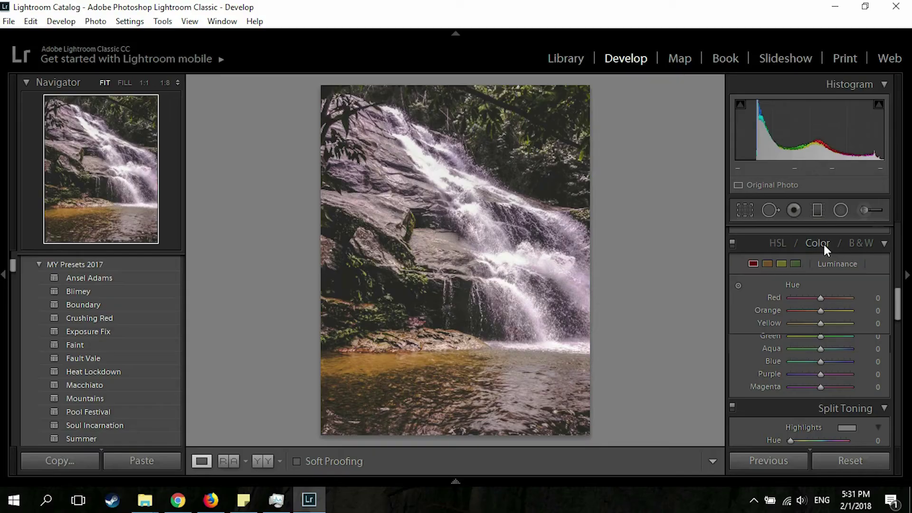
left_click(823, 243)
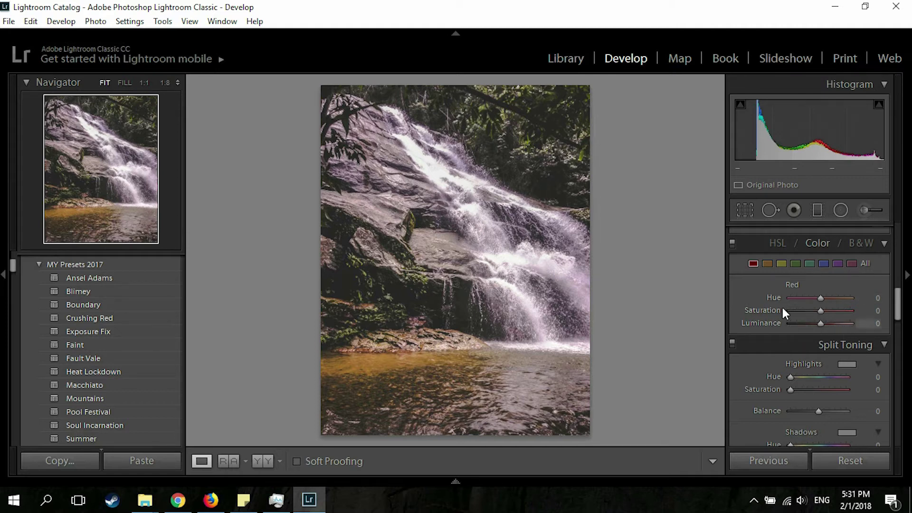
left_click_drag(820, 323, 636, 328)
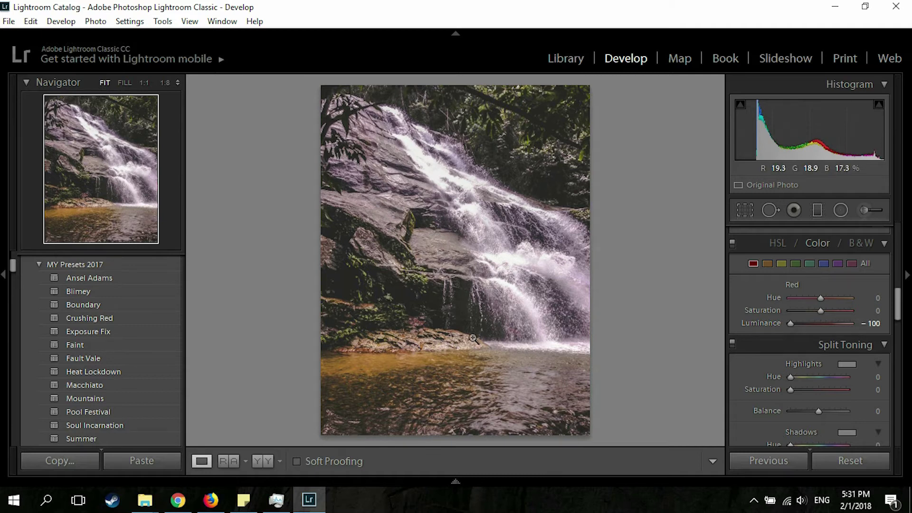
left_click(821, 324)
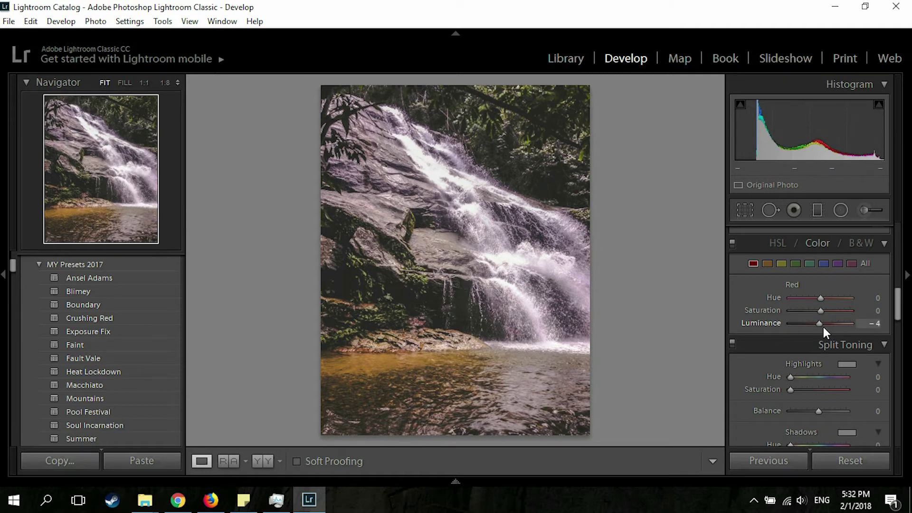
left_click_drag(822, 326, 817, 302)
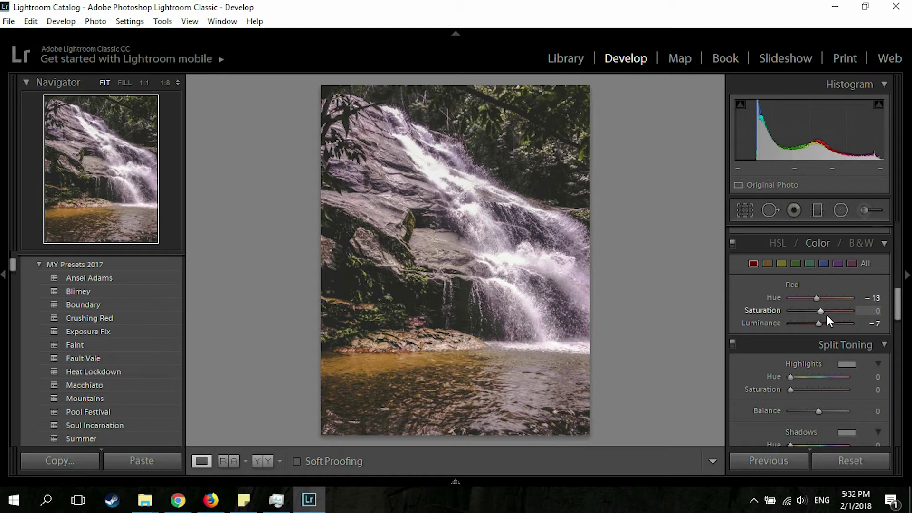
left_click_drag(819, 309, 820, 310)
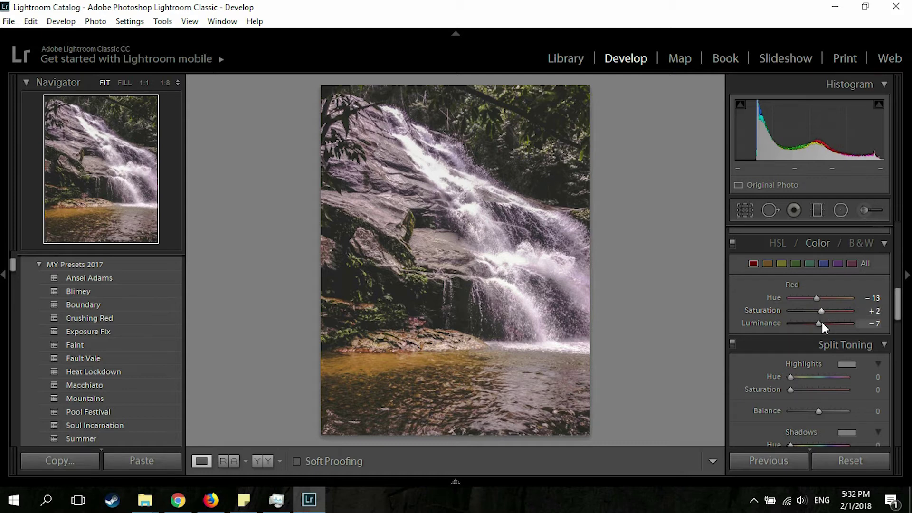
left_click_drag(818, 326, 838, 328)
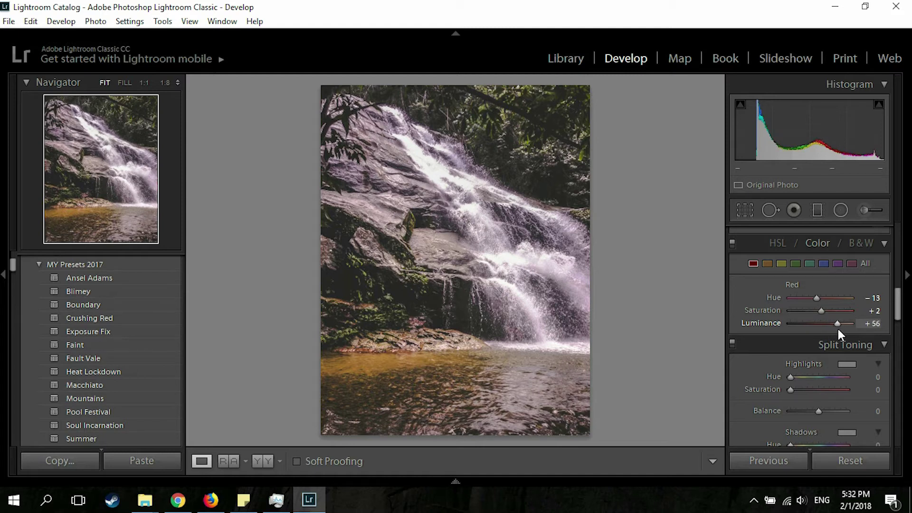
Set the orange Hue to −9, Saturation to −9 and Luminance to +16
left_click(769, 267)
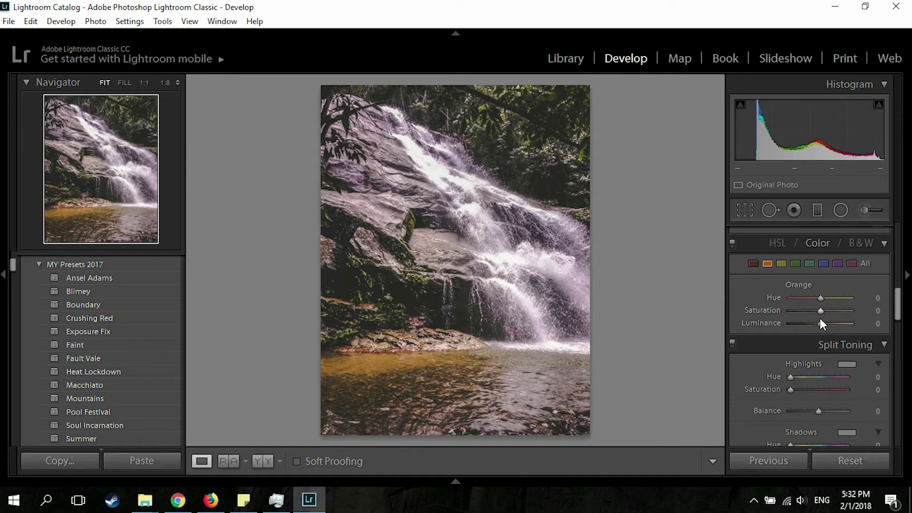
left_click_drag(820, 325, 814, 298)
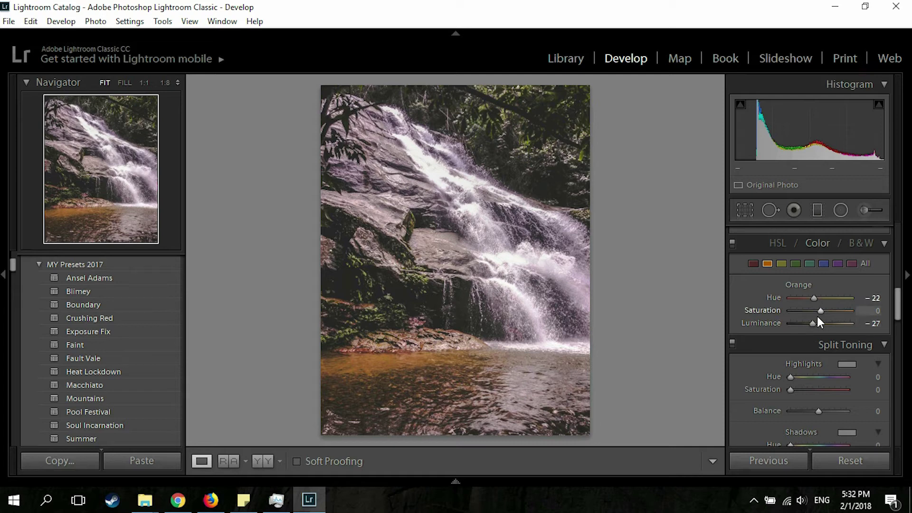
left_click_drag(813, 300, 820, 315)
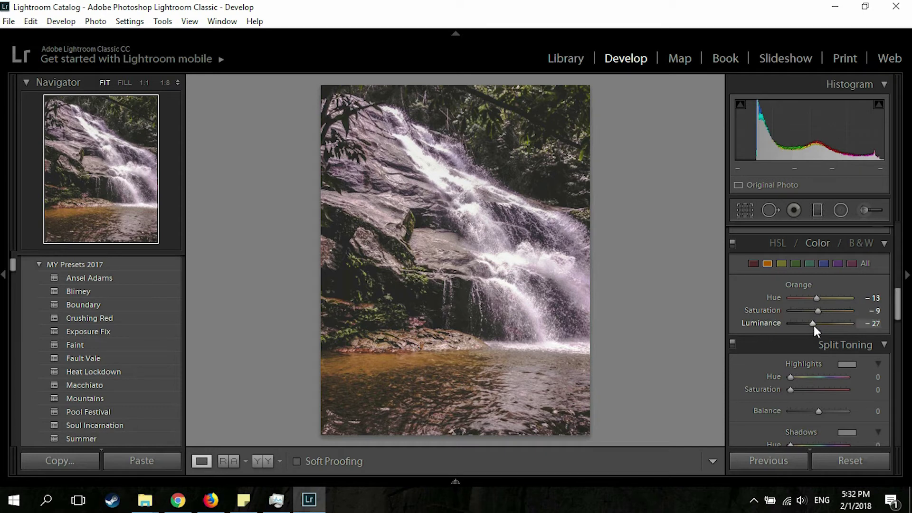
left_click_drag(816, 324, 823, 325)
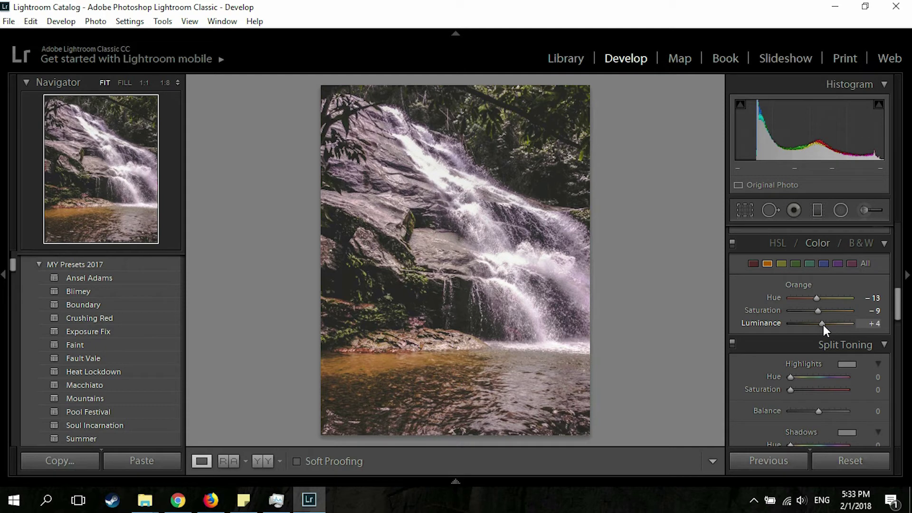
left_click_drag(824, 325, 826, 324)
left_click_drag(816, 299, 818, 299)
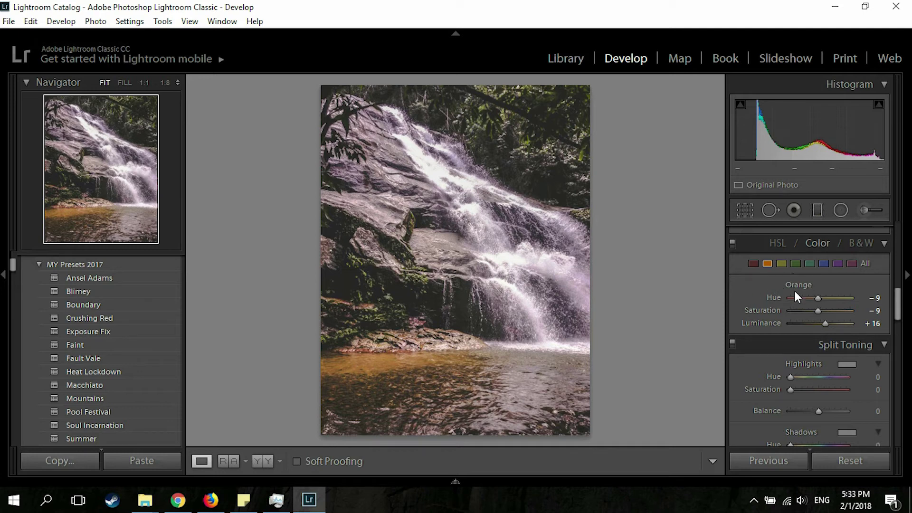
Leave yellow as it is and shift the aqua Hue to +40
left_click(782, 265)
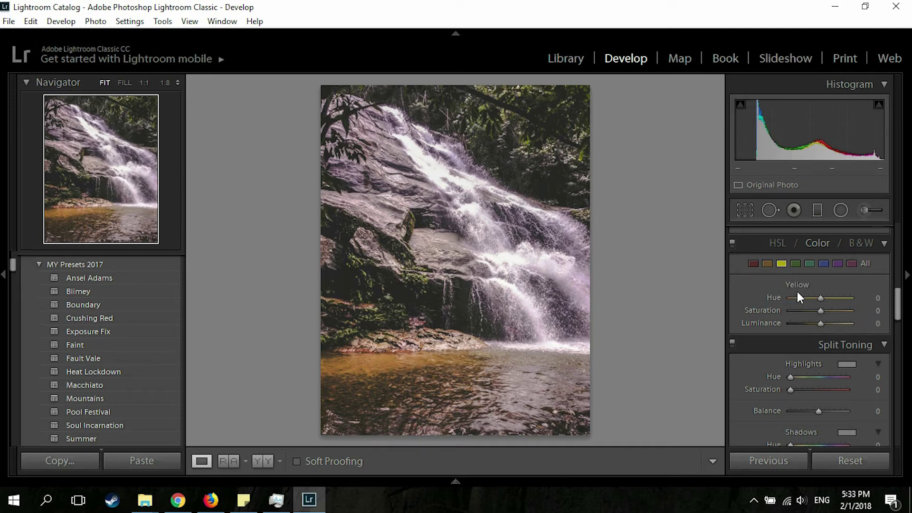
left_click(809, 264)
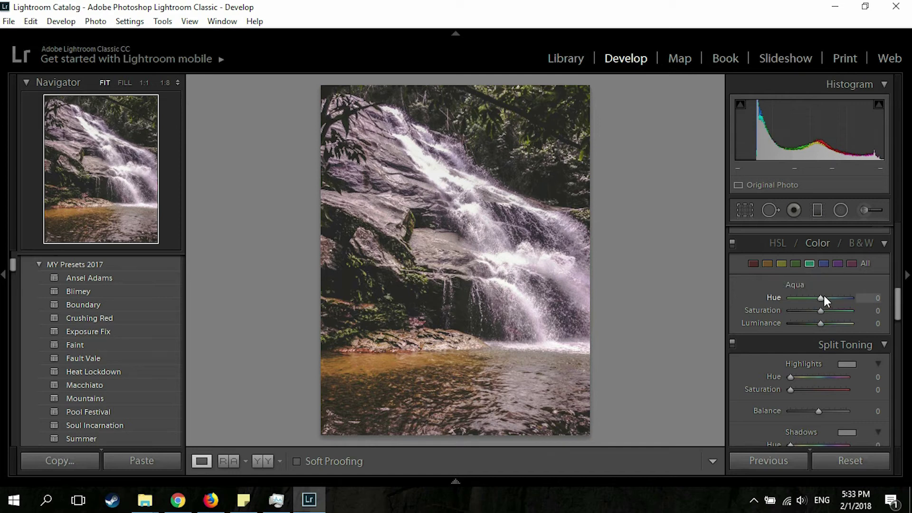
left_click_drag(823, 295, 837, 300)
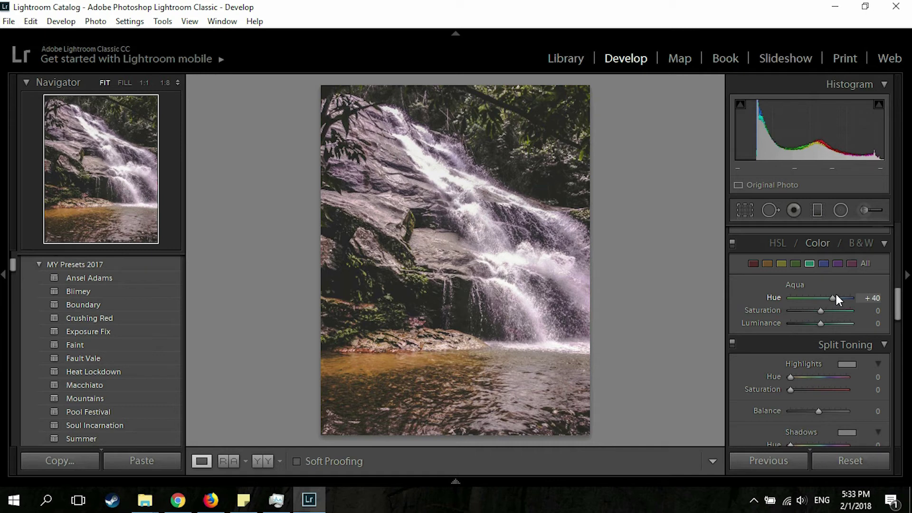